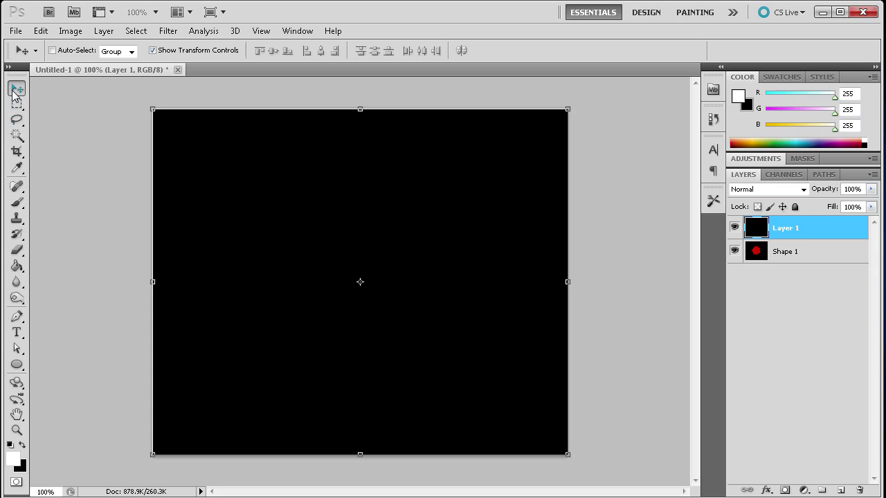
# Choose the freehand Lasso Tool from the lasso flyout in the toolbox.
pyautogui.click(14, 124)
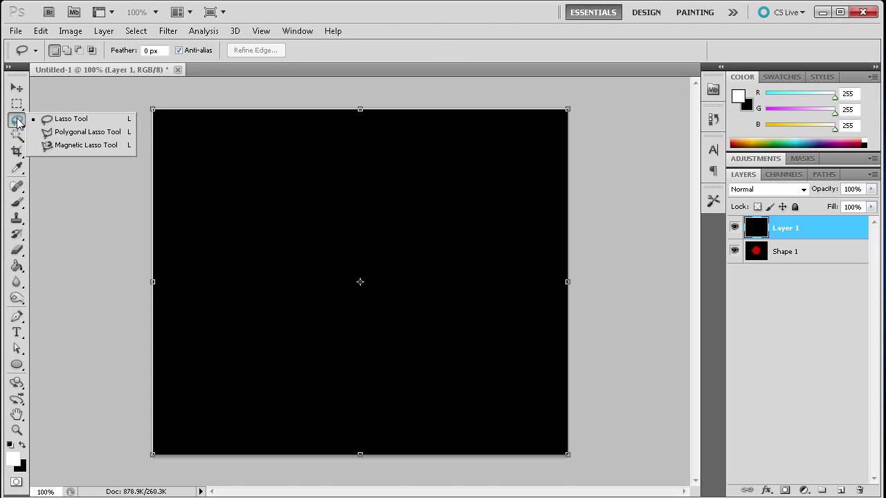
pyautogui.click(16, 121)
pyautogui.click(17, 121)
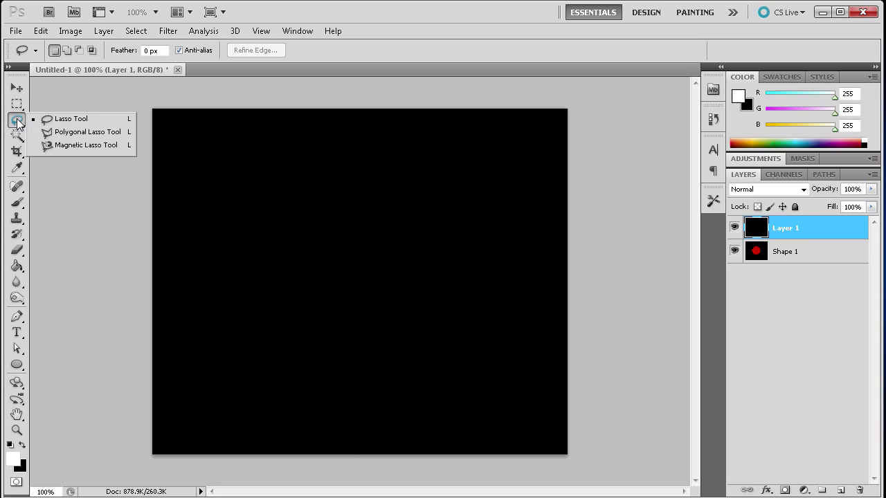
pyautogui.click(72, 123)
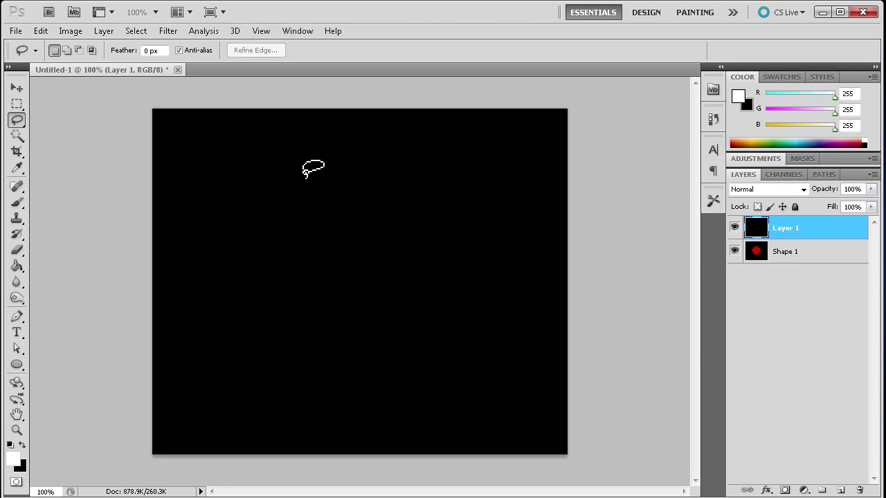
# Draw trial freehand selections, ending with a curled outline near the canvas centre, and add Layer 2.
pyautogui.moveTo(339, 166)
pyautogui.mouseDown()
pyautogui.moveTo(288, 182)
pyautogui.moveTo(259, 206)
pyautogui.moveTo(244, 240)
pyautogui.moveTo(248, 284)
pyautogui.moveTo(292, 337)
pyautogui.moveTo(392, 355)
pyautogui.moveTo(462, 323)
pyautogui.moveTo(474, 261)
pyautogui.moveTo(450, 213)
pyautogui.moveTo(343, 169)
pyautogui.mouseUp()
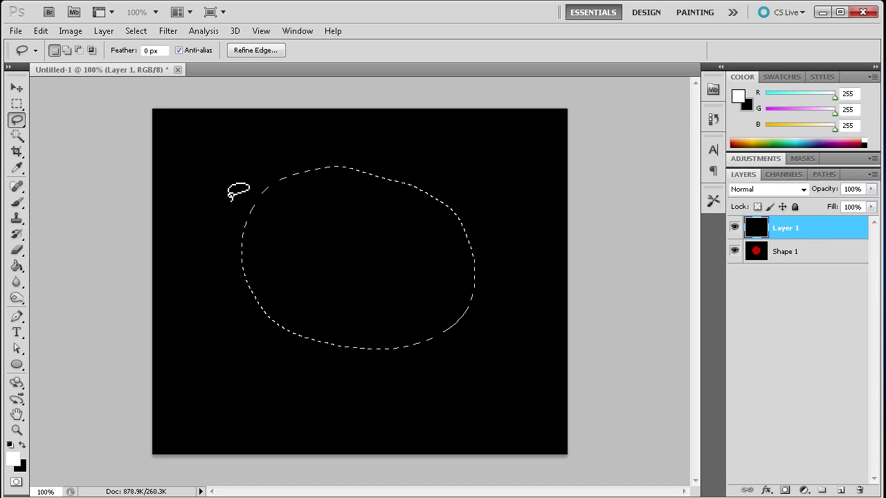
pyautogui.moveTo(267, 148)
pyautogui.mouseDown()
pyautogui.moveTo(292, 150)
pyautogui.moveTo(250, 178)
pyautogui.moveTo(278, 237)
pyautogui.moveTo(323, 263)
pyautogui.moveTo(282, 376)
pyautogui.moveTo(378, 287)
pyautogui.moveTo(420, 350)
pyautogui.moveTo(483, 338)
pyautogui.moveTo(451, 219)
pyautogui.moveTo(471, 165)
pyautogui.moveTo(271, 141)
pyautogui.mouseUp()
pyautogui.click(221, 234)
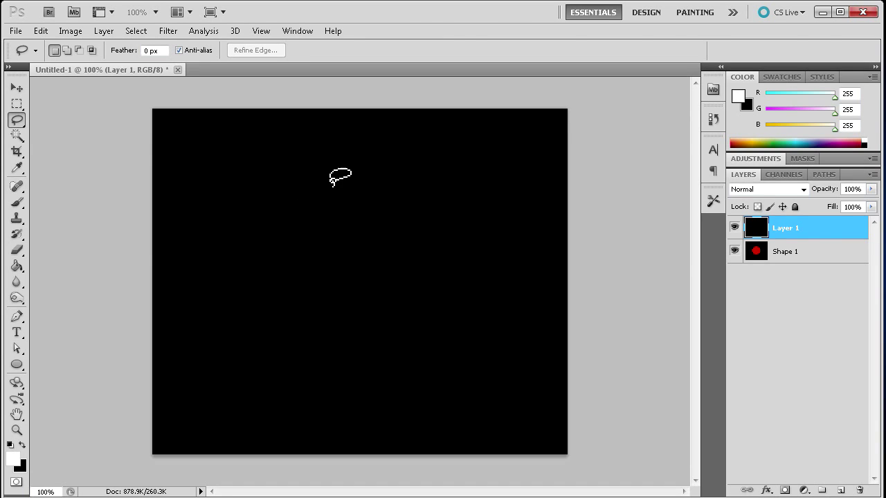
pyautogui.moveTo(327, 170)
pyautogui.mouseDown()
pyautogui.moveTo(286, 259)
pyautogui.moveTo(339, 171)
pyautogui.mouseUp()
pyautogui.click(290, 314)
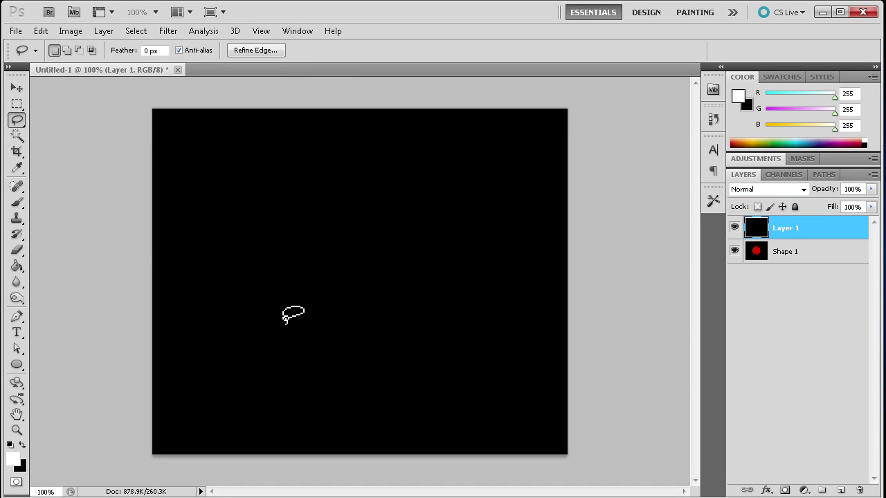
pyautogui.moveTo(327, 170)
pyautogui.mouseDown()
pyautogui.moveTo(276, 201)
pyautogui.moveTo(354, 291)
pyautogui.moveTo(295, 173)
pyautogui.mouseUp()
pyautogui.click(841, 490)
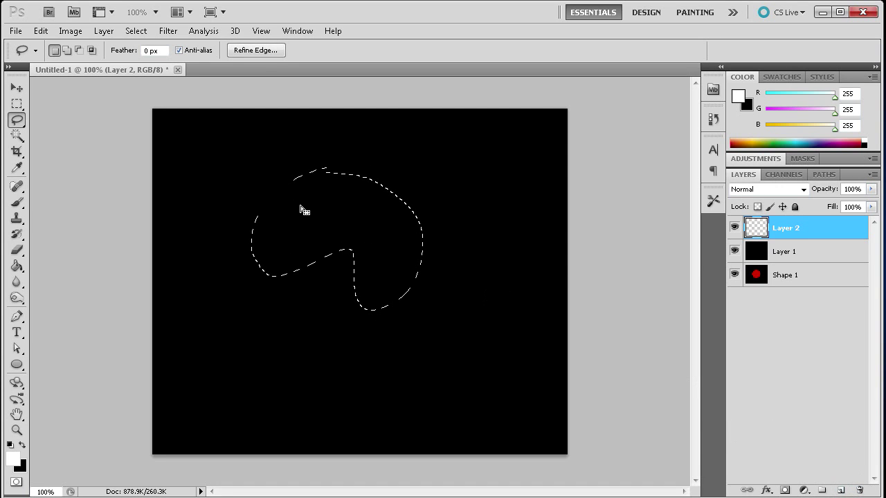
# Fill the curled selection on Layer 2 with a custom light blue colour using Edit > Fill.
pyautogui.click(40, 31)
pyautogui.click(77, 230)
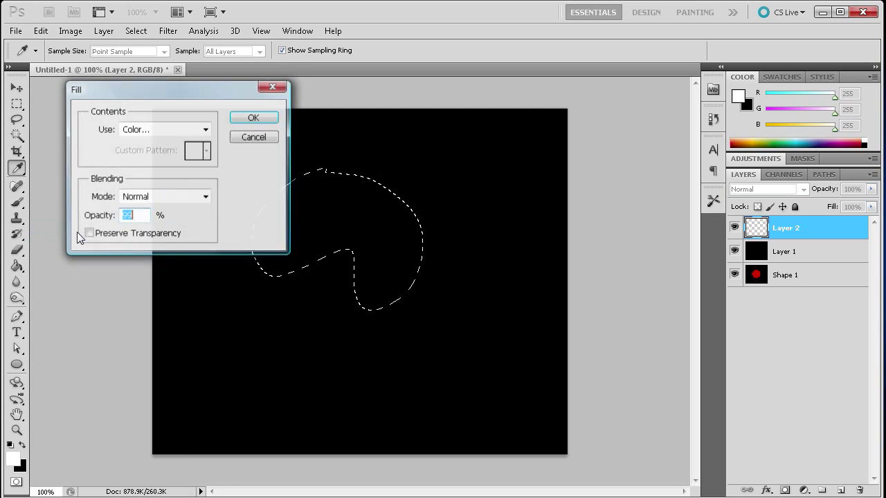
pyautogui.click(193, 129)
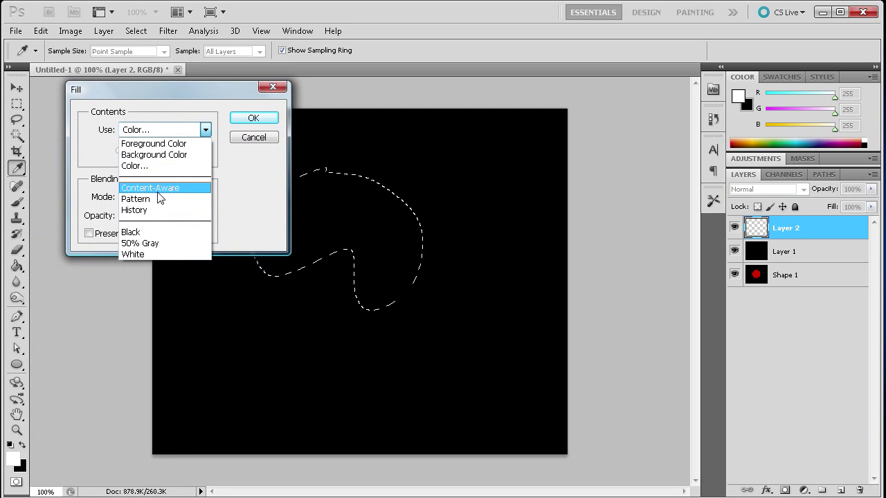
pyautogui.click(157, 168)
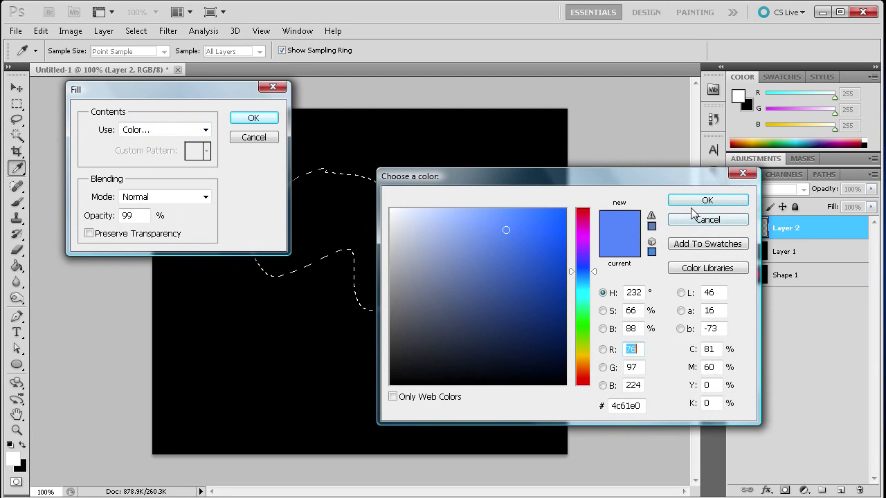
pyautogui.press('Return')
pyautogui.click(253, 118)
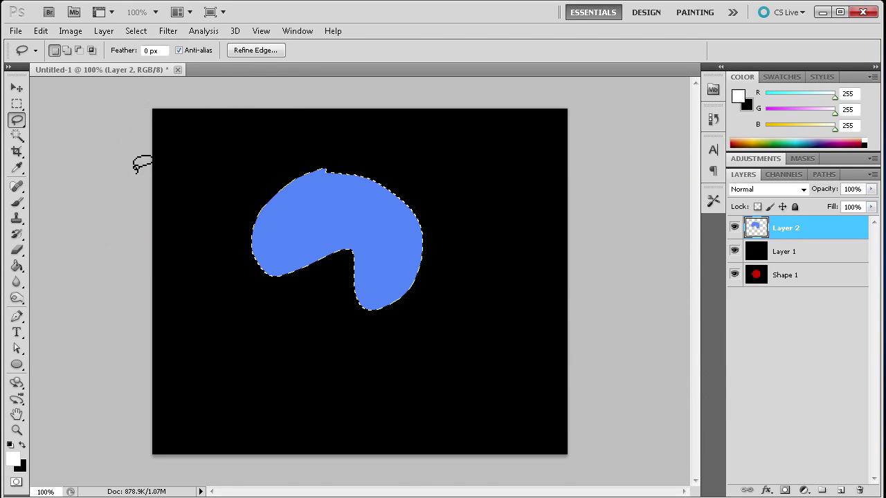
# Deselect the blue shape and delete Layer 2 by dragging it to the trash.
pyautogui.click(17, 120)
pyautogui.click(17, 104)
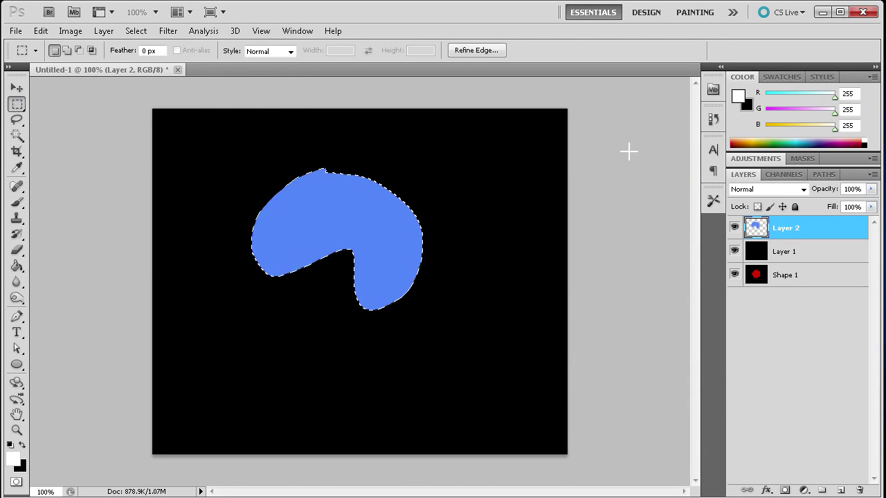
pyautogui.click(637, 208)
pyautogui.moveTo(758, 227); pyautogui.dragTo(861, 490)
# Select the Polygonal Lasso Tool from the lasso flyout.
pyautogui.click(16, 135)
pyautogui.click(17, 120)
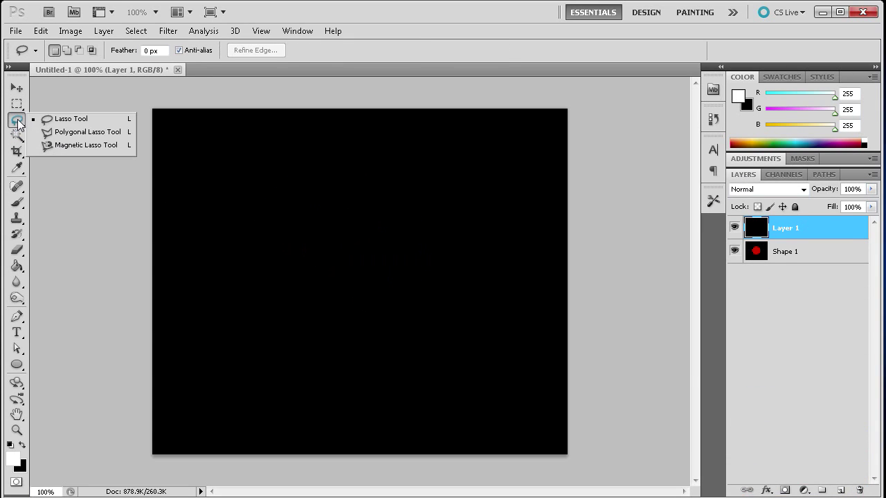
pyautogui.click(67, 133)
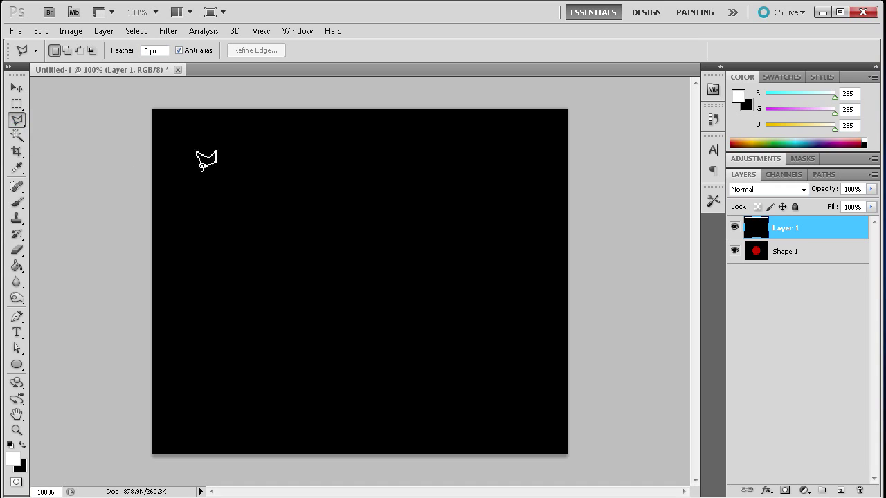
pyautogui.click(20, 122)
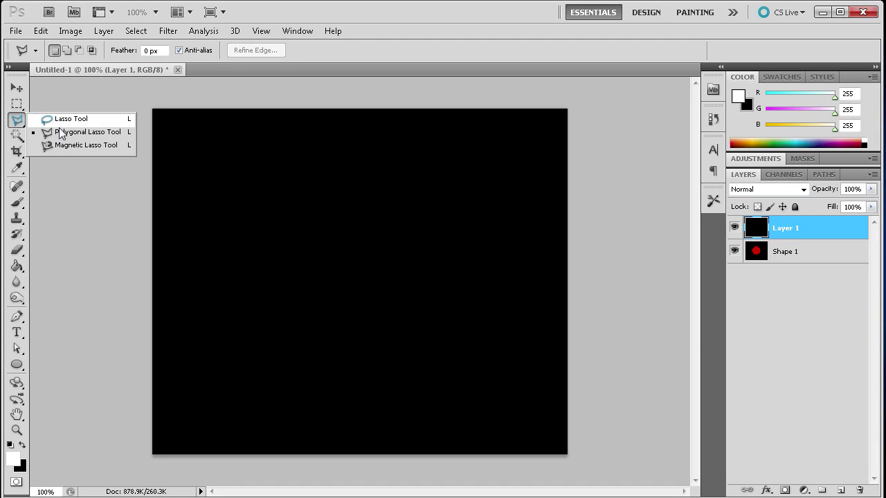
pyautogui.click(69, 132)
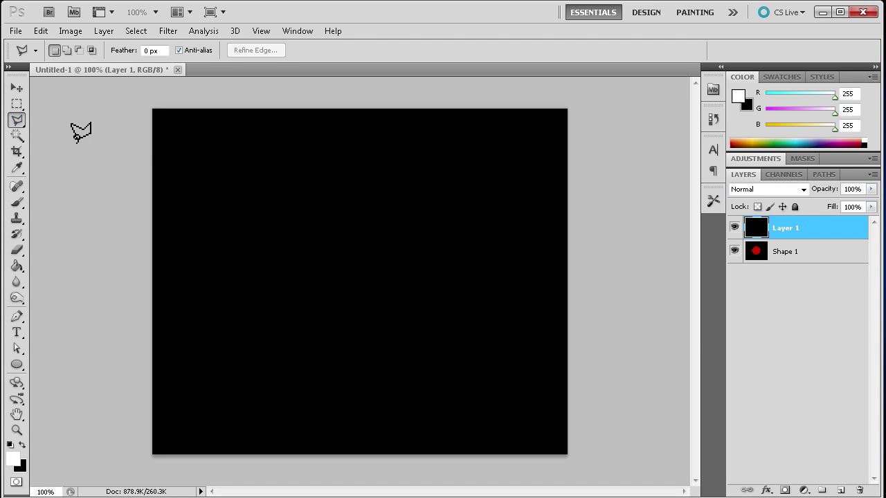
# Place ten zigzagging corner points across the canvas and close the polygon at its starting point.
pyautogui.click(268, 156)
pyautogui.click(205, 241)
pyautogui.click(272, 287)
pyautogui.click(191, 349)
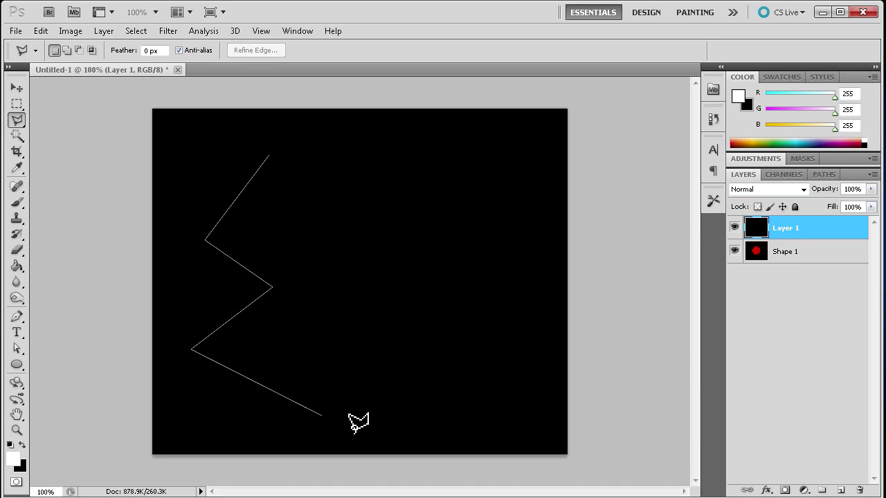
pyautogui.click(389, 400)
pyautogui.click(431, 291)
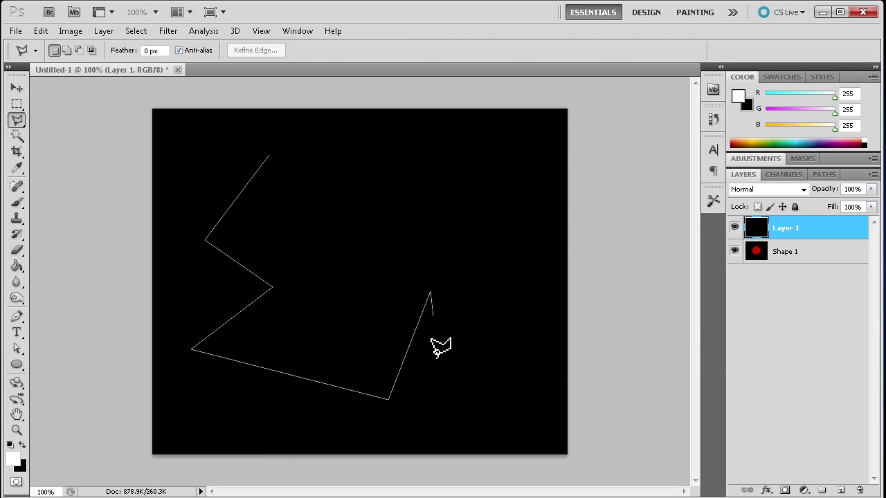
pyautogui.click(447, 420)
pyautogui.click(529, 307)
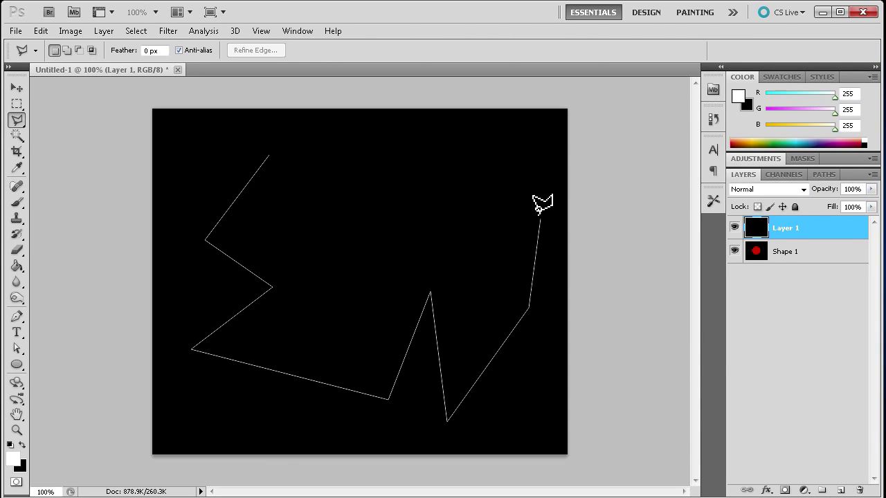
pyautogui.click(523, 165)
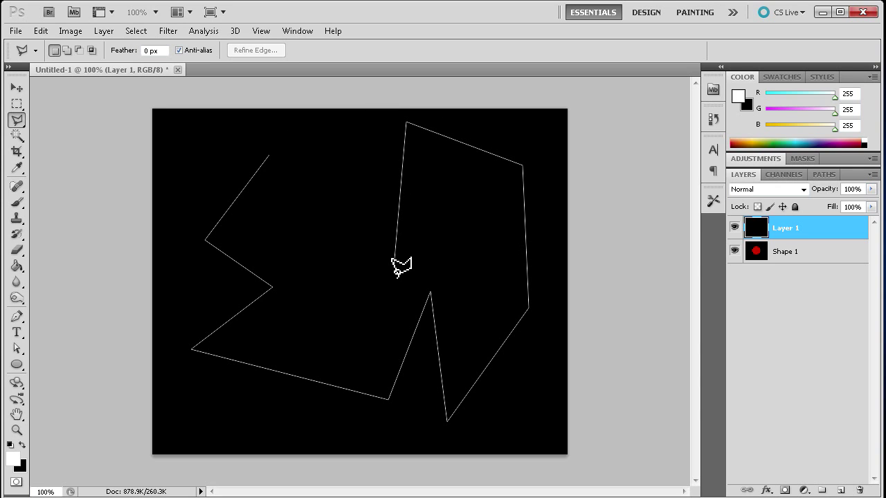
pyautogui.click(394, 265)
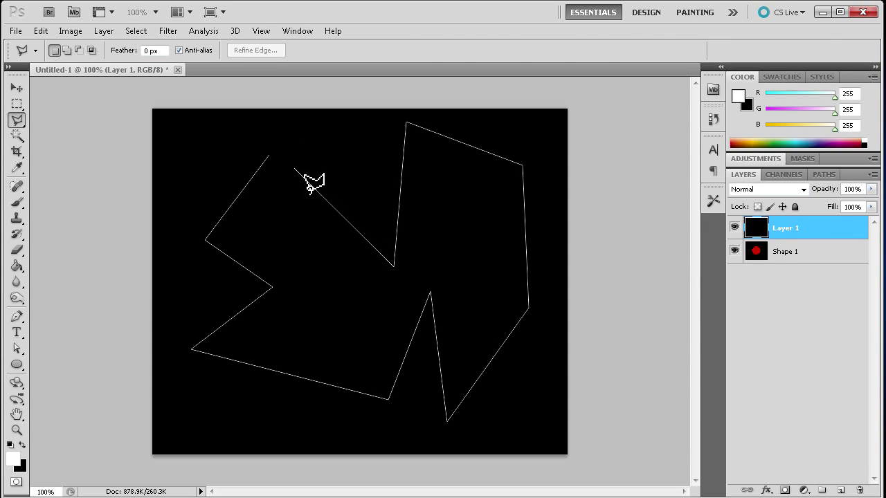
pyautogui.click(270, 156)
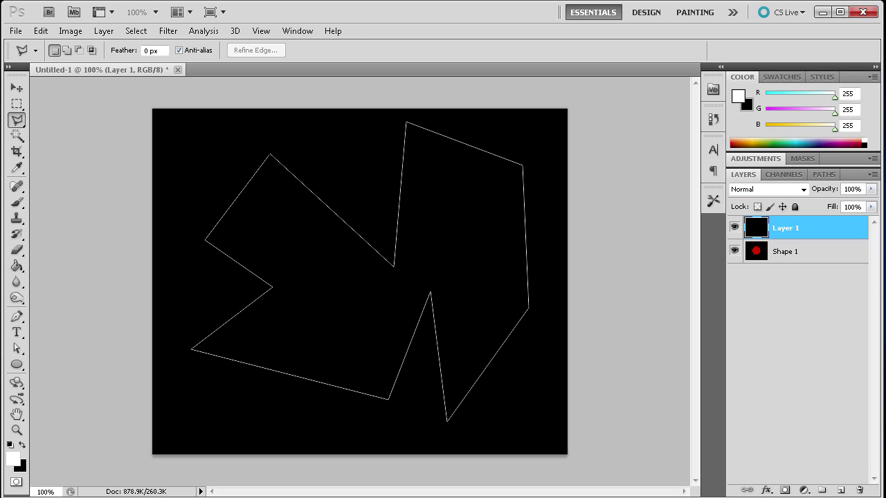
pyautogui.click(270, 154)
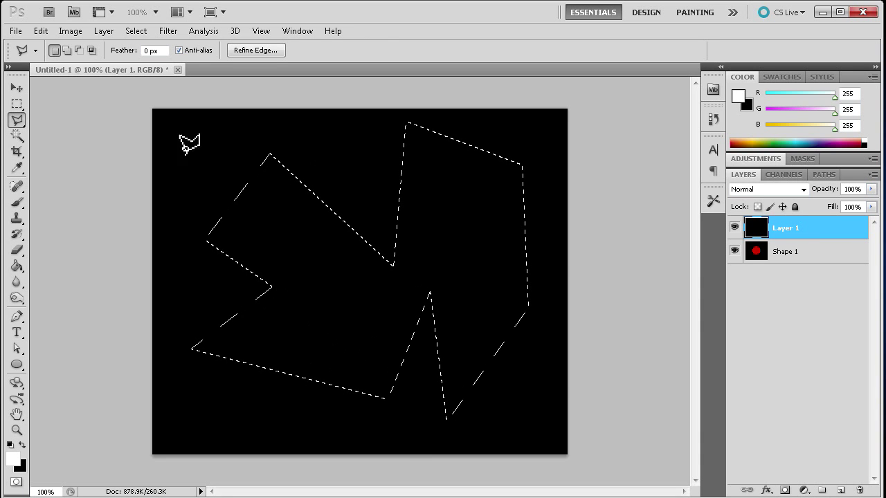
# Clear the previous selection and double-click to close a quick triangle-shaped polygonal selection.
pyautogui.click(16, 103)
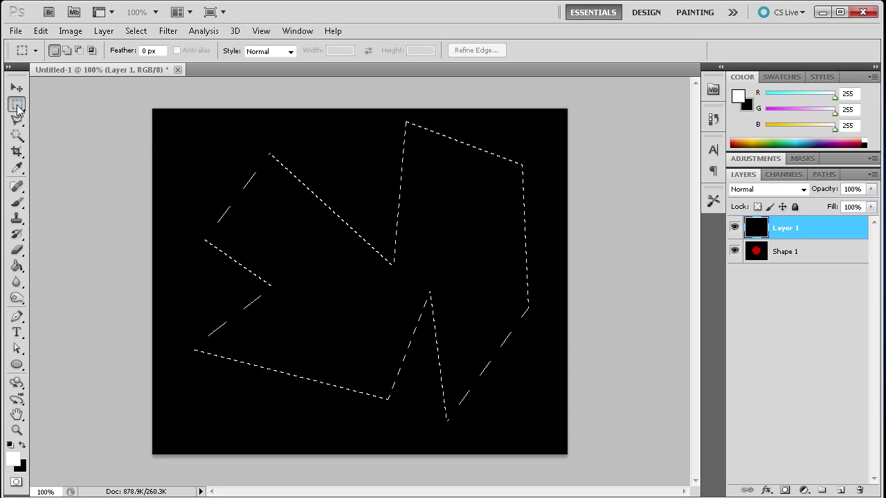
pyautogui.click(87, 127)
pyautogui.press('l')
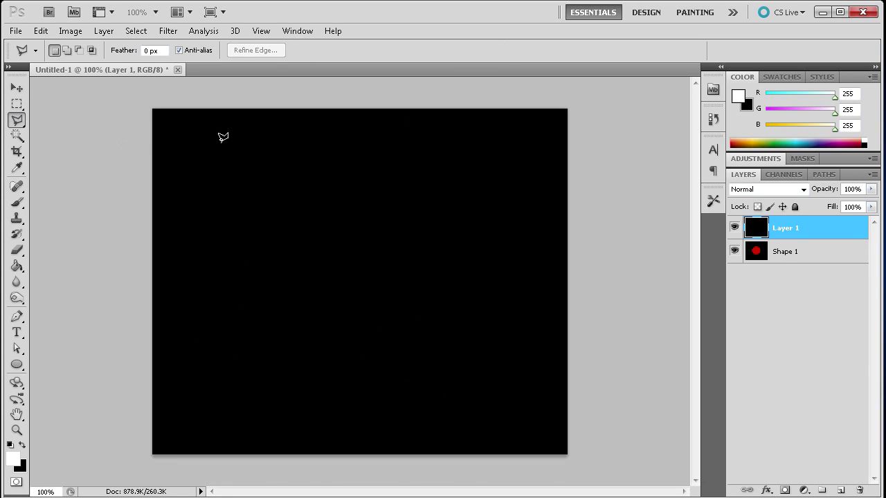
pyautogui.click(229, 379)
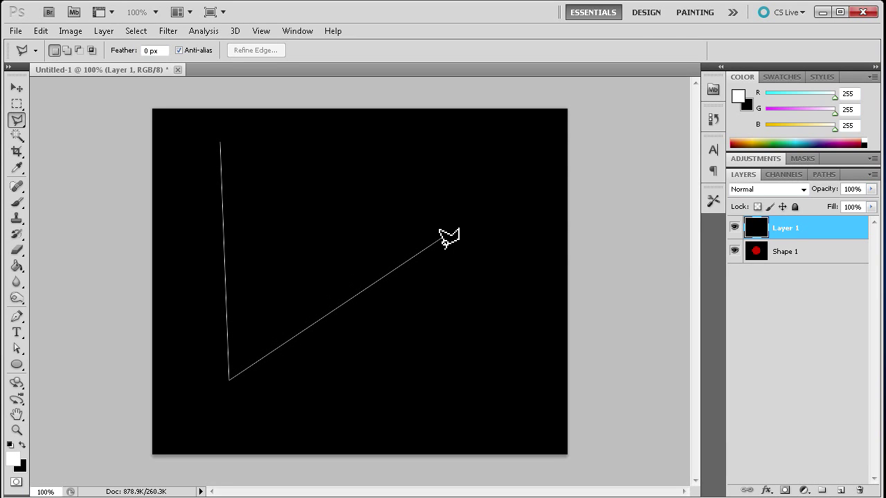
pyautogui.doubleClick(442, 238)
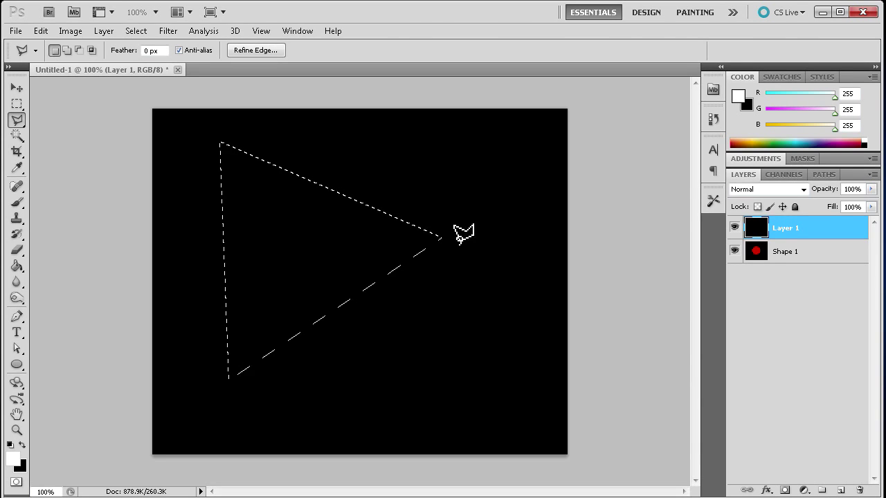
# Draw a new zigzag polygonal selection with seven corners, double-clicking to close it.
pyautogui.click(286, 148)
pyautogui.click(180, 247)
pyautogui.click(241, 344)
pyautogui.click(365, 306)
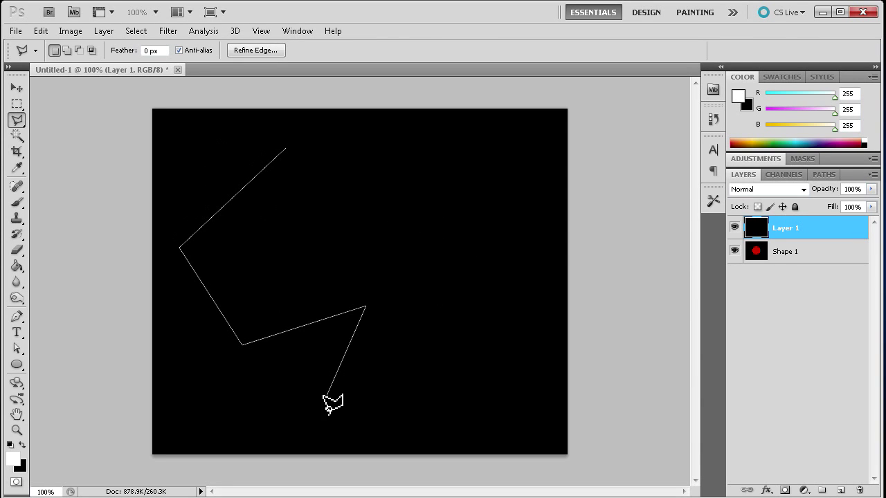
pyautogui.click(323, 414)
pyautogui.click(443, 420)
pyautogui.click(461, 321)
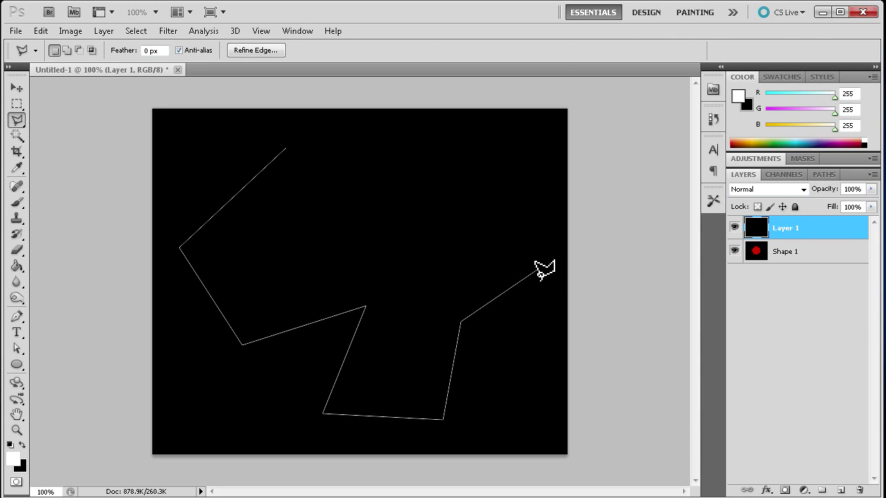
pyautogui.doubleClick(537, 270)
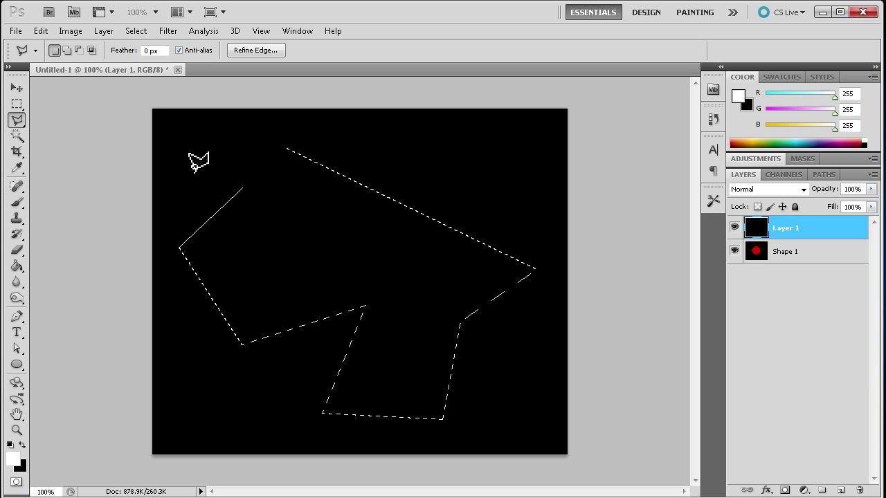
# Switch to the Magnetic Lasso Tool and clear the polygonal selection with Ctrl+D.
pyautogui.click(17, 121)
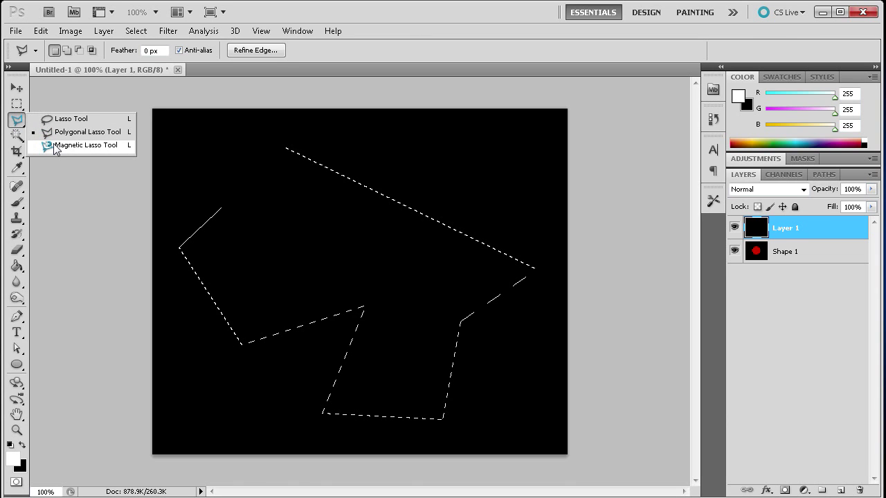
pyautogui.click(55, 145)
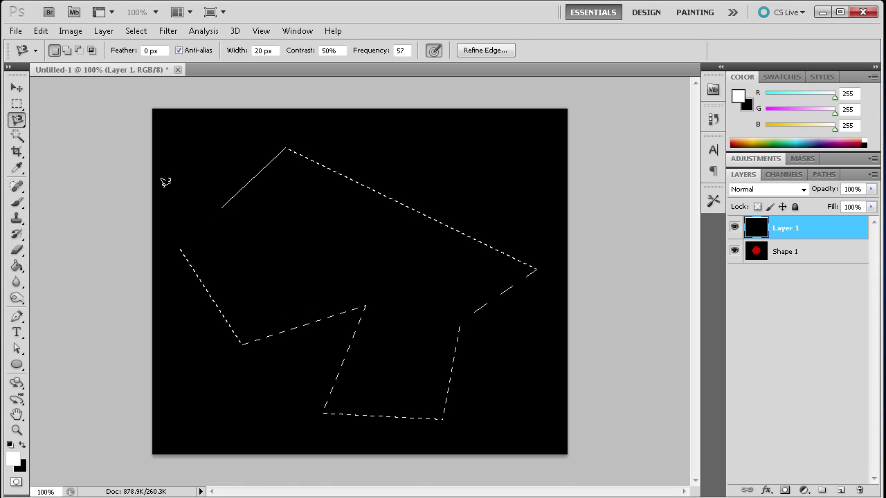
pyautogui.hotkey('ctrl', 'd')
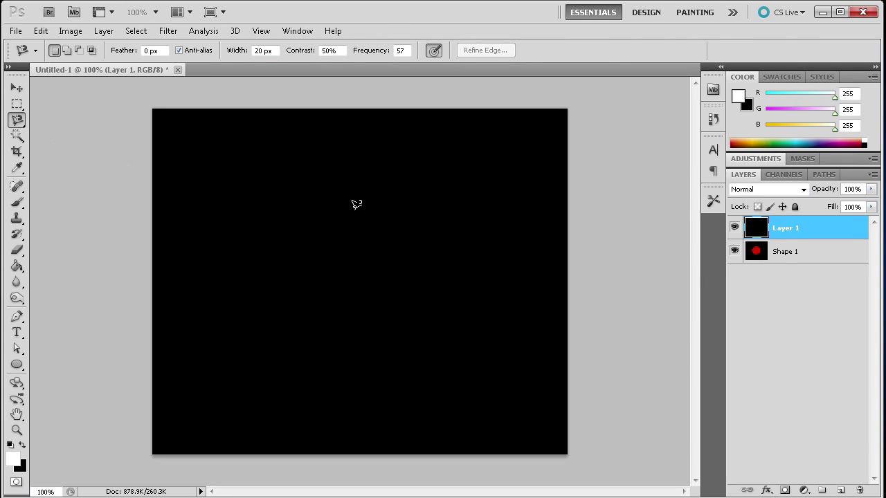
pyautogui.click(16, 103)
pyautogui.click(18, 120)
# Hide Layer 1 to reveal the red circle, select Shape 1, and end on Magnetic Lasso.
pyautogui.click(734, 228)
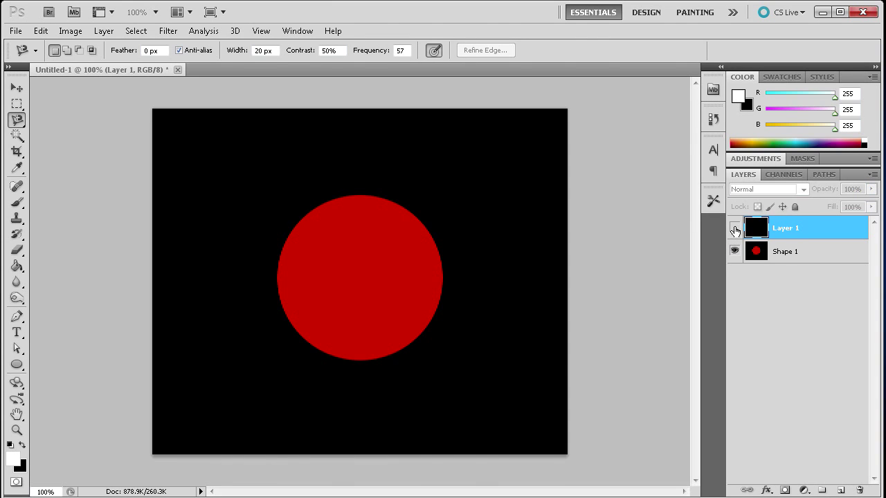
pyautogui.click(773, 256)
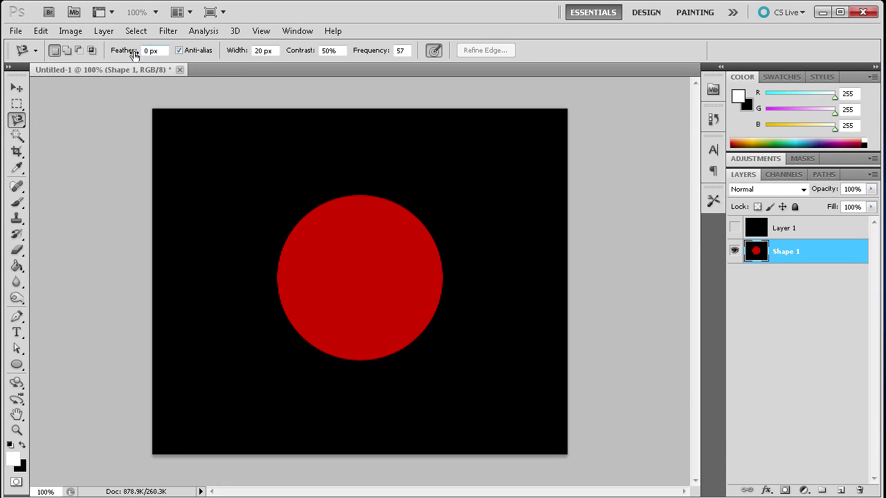
pyautogui.rightClick(18, 126)
pyautogui.click(66, 118)
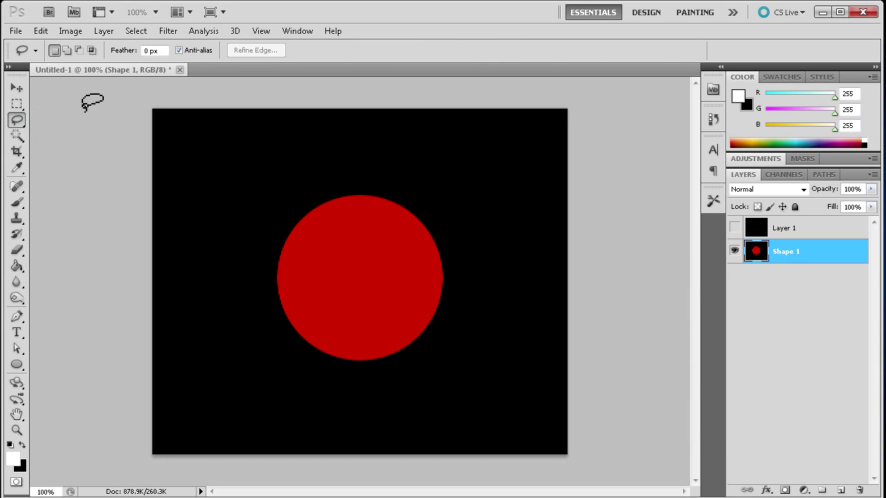
pyautogui.rightClick(18, 119)
pyautogui.click(60, 132)
pyautogui.rightClick(23, 121)
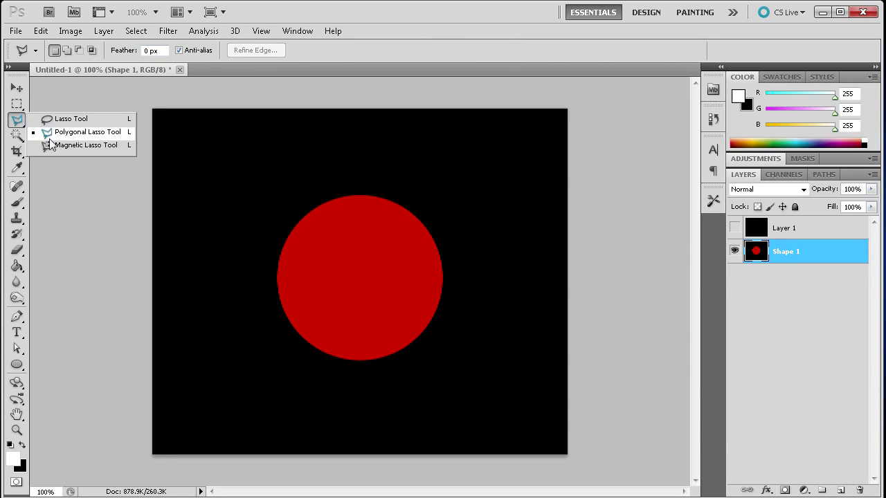
pyautogui.click(62, 142)
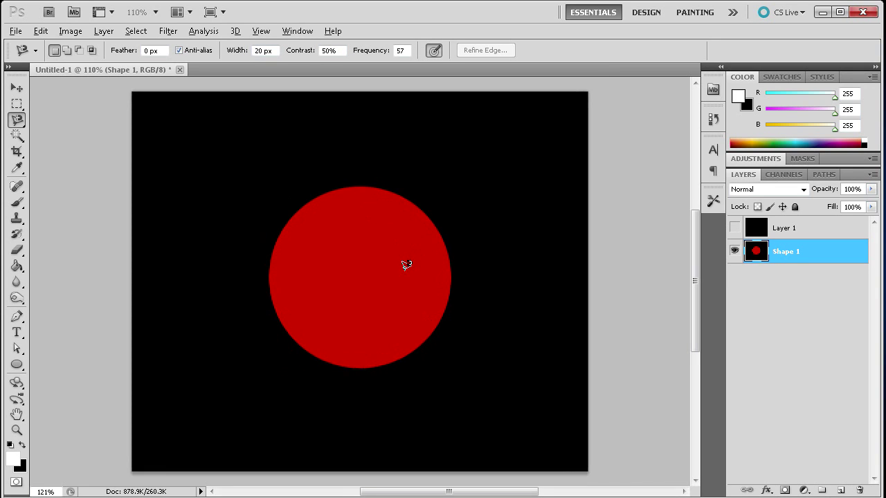
# Zoom in on the red circle, close a trial magnetic trace of its edge, then deselect.
pyautogui.scroll(3, 406, 266)
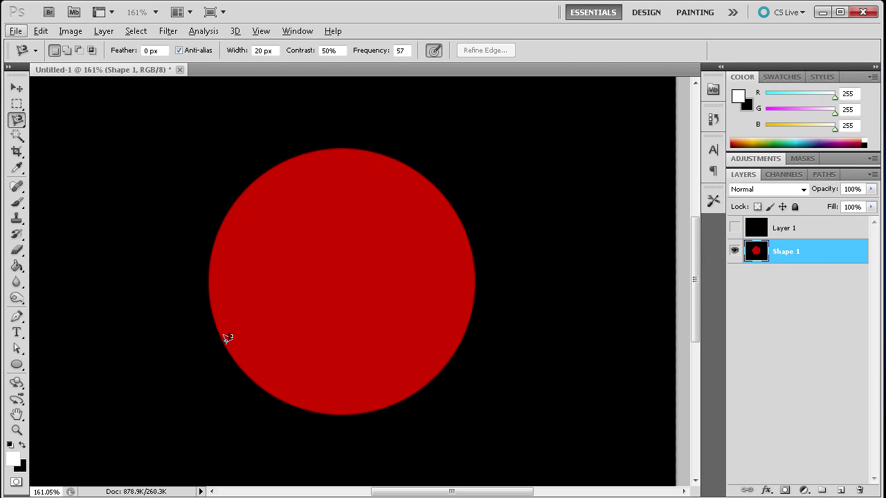
pyautogui.click(246, 189)
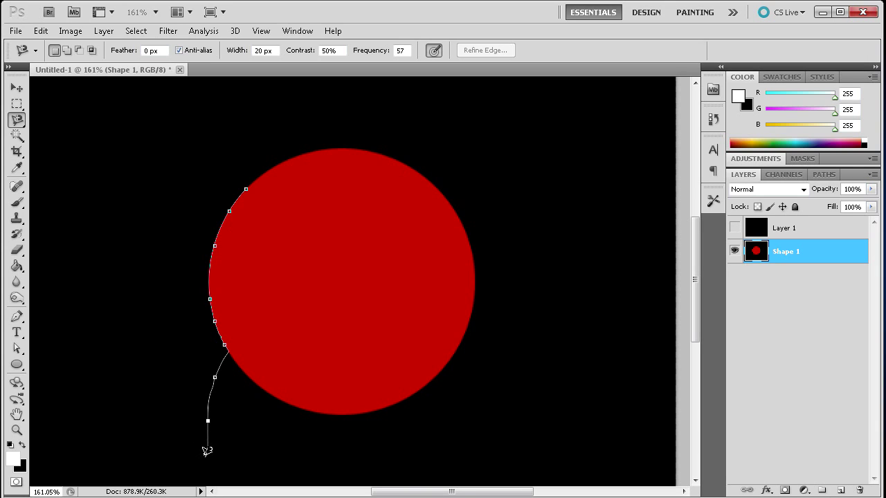
pyautogui.doubleClick(262, 414)
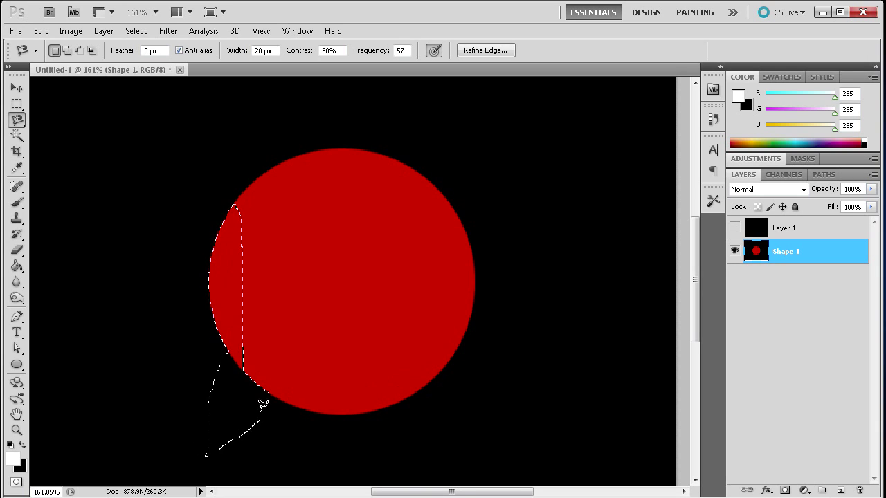
pyautogui.hotkey('ctrl', 'd')
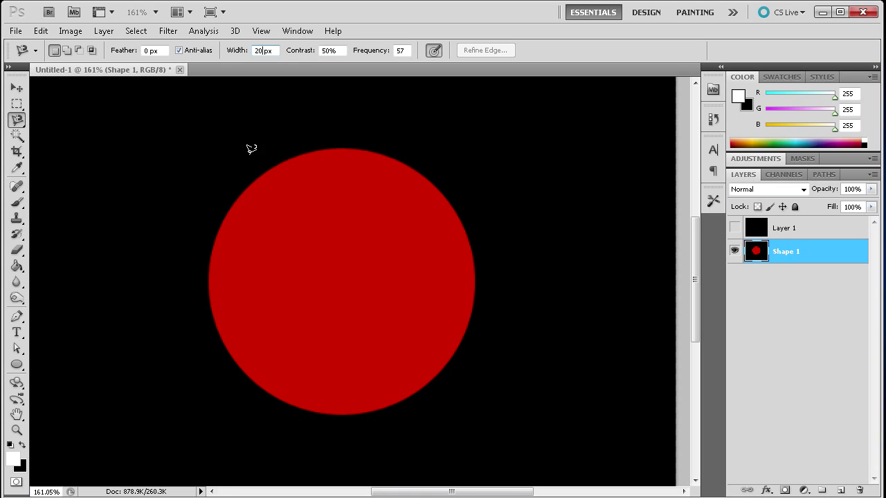
# Inspect the Magnetic Lasso Width field, leaving it at 20 px.
pyautogui.doubleClick(254, 51)
pyautogui.click(260, 51)
pyautogui.doubleClick(266, 51)
pyautogui.click(267, 50)
pyautogui.click(250, 51)
pyautogui.click(264, 52)
# Check Contrast stays at 50% and start the magnetic trace at the circle's top edge.
pyautogui.moveTo(330, 52); pyautogui.dragTo(315, 51)
pyautogui.moveTo(339, 50); pyautogui.dragTo(312, 60)
pyautogui.click(337, 50)
pyautogui.click(284, 164)
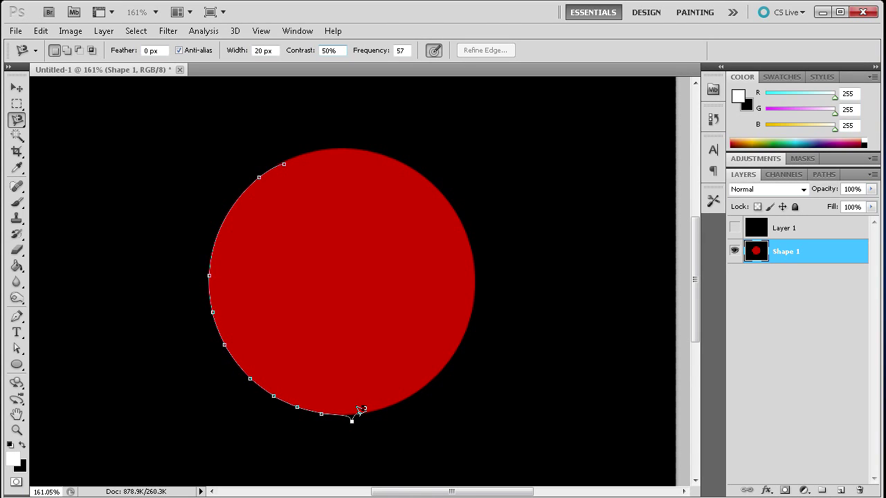
# Close and discard the partial trace, then retrace the full red circle with Magnetic Lasso back to its start point.
pyautogui.doubleClick(359, 411)
pyautogui.hotkey('ctrl', 'd')
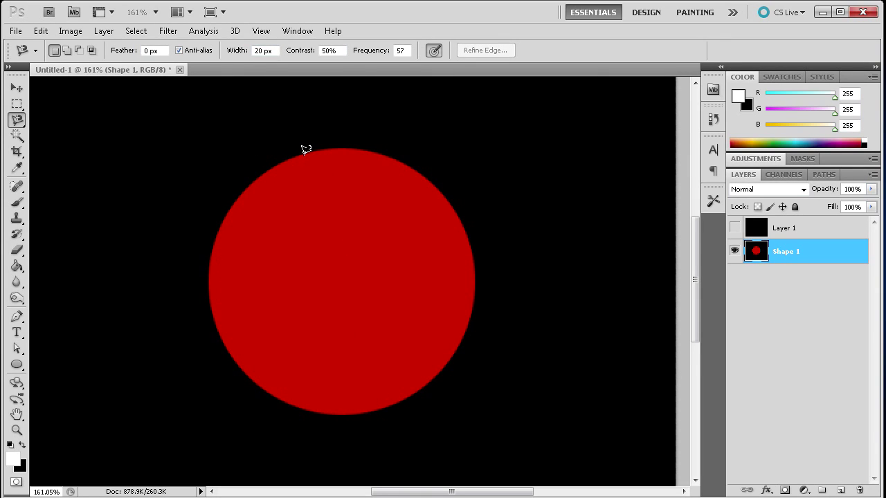
pyautogui.click(302, 152)
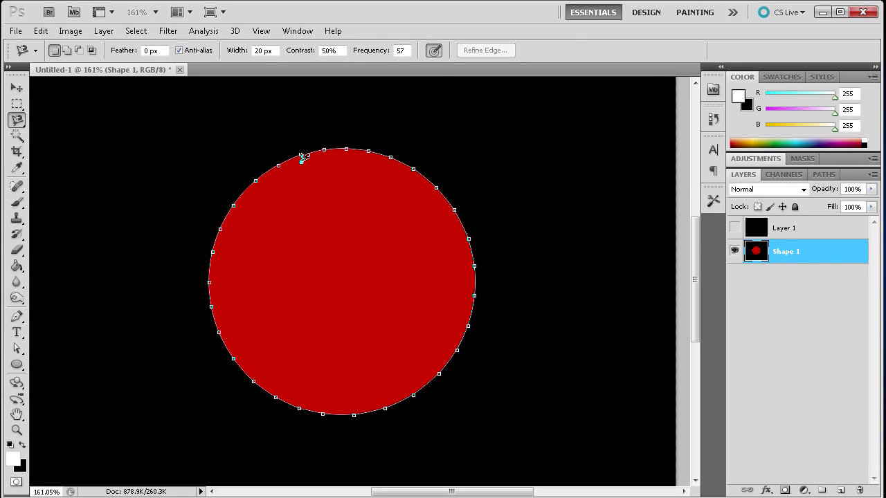
pyautogui.click(302, 156)
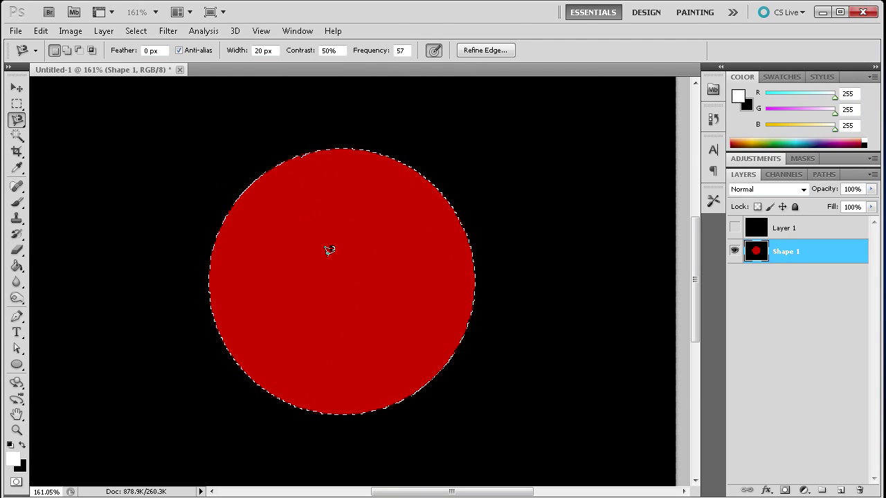
# Deselect and reselect the red circle with Magnetic Lasso, then switch to the freehand Lasso Tool.
pyautogui.rightClick(308, 227)
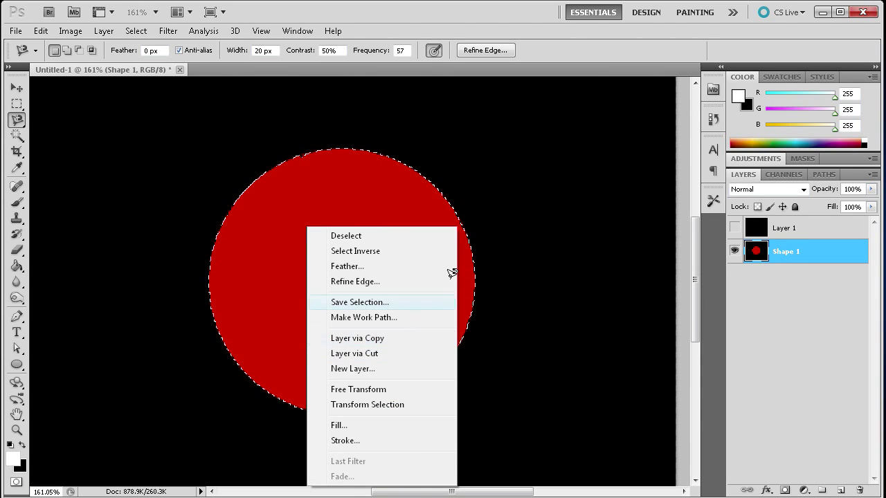
pyautogui.click(436, 12)
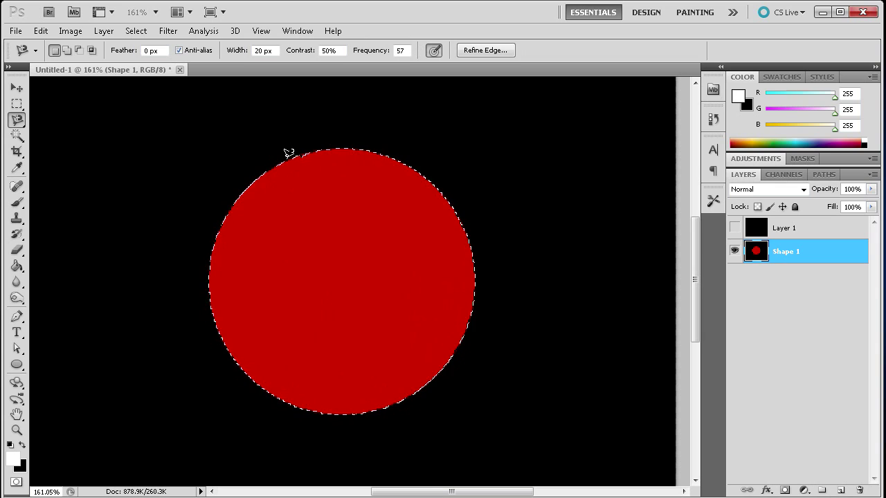
pyautogui.hotkey('ctrl', 'd')
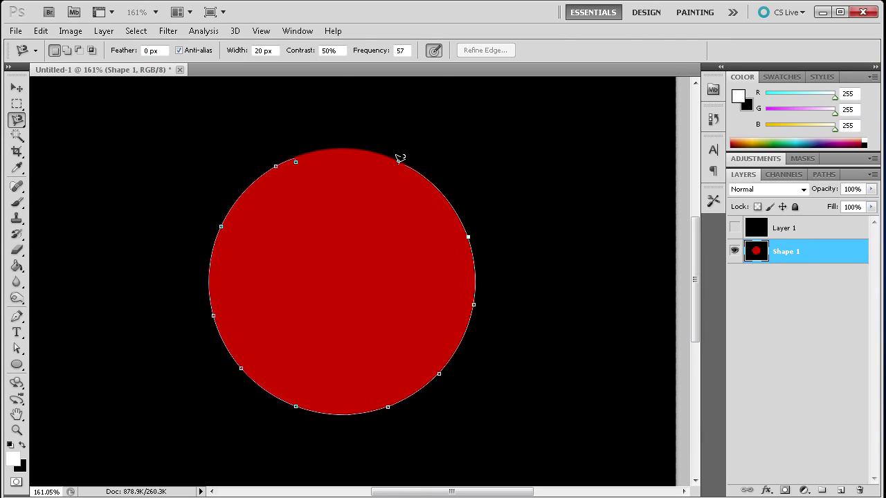
pyautogui.click(299, 162)
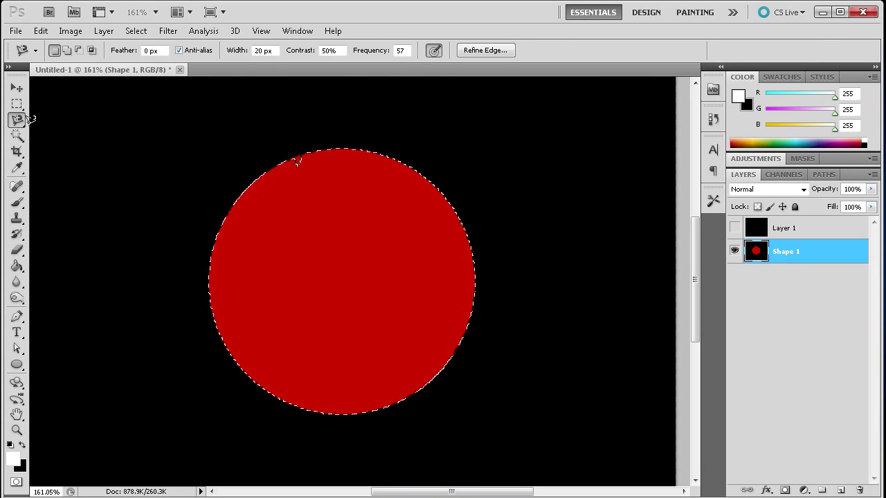
pyautogui.moveTo(26, 119); pyautogui.dragTo(57, 118)
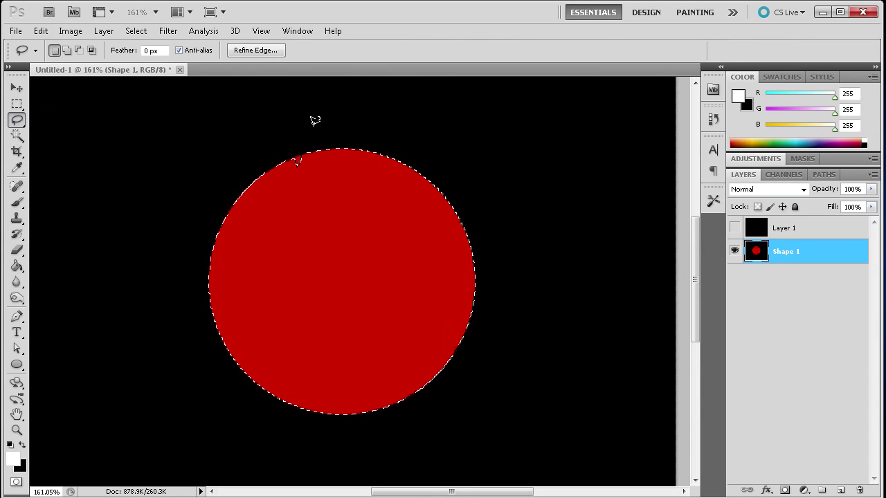